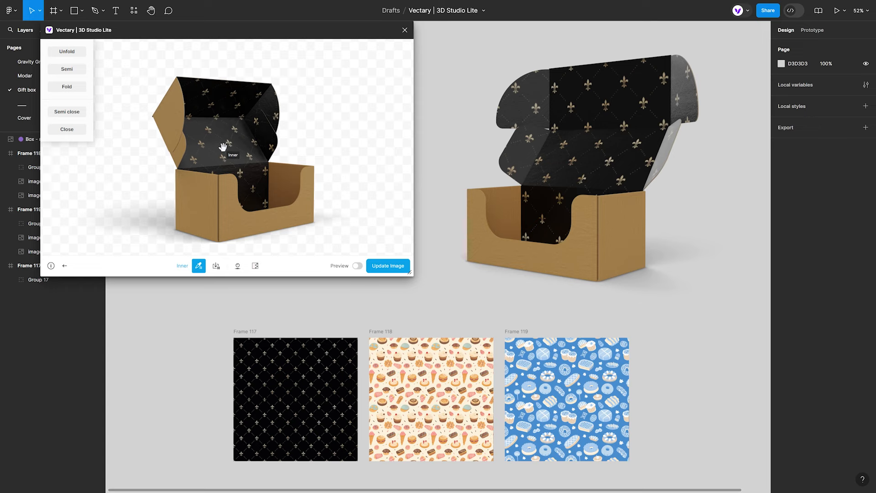
Apply the dessert pattern from Frame 118 to the gift box's Inner material and update the canvas image.
click(388, 337)
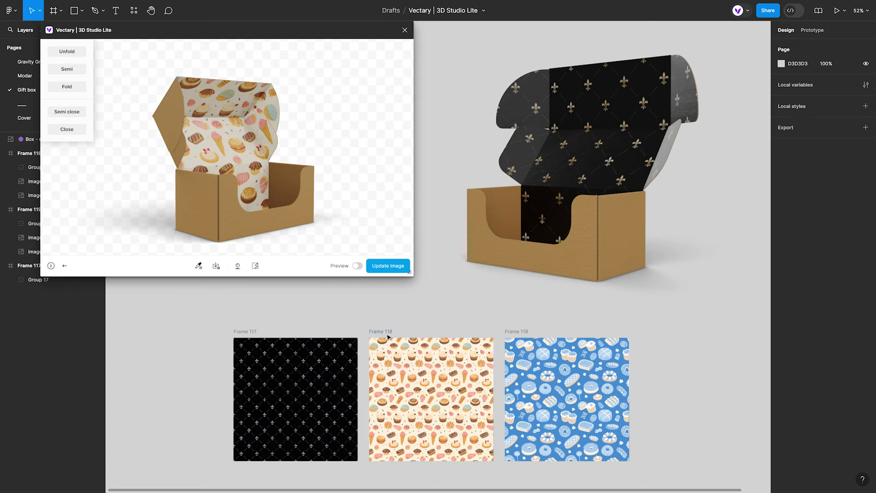
click(388, 266)
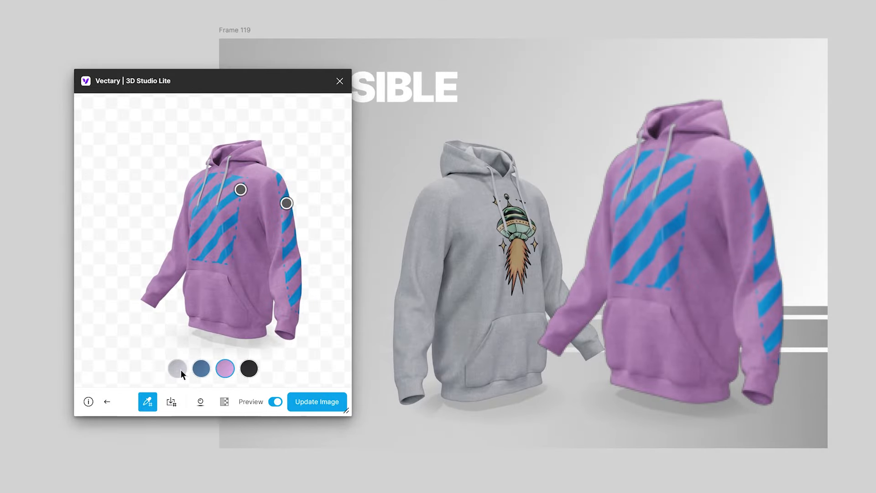
Recolour the purple hoodie to light grey, rotate it slightly, and switch it to the blue colour variant.
click(181, 369)
mouse_move(206, 313)
mouse_down()
mouse_move(242, 314)
mouse_move(212, 328)
mouse_up()
click(201, 370)
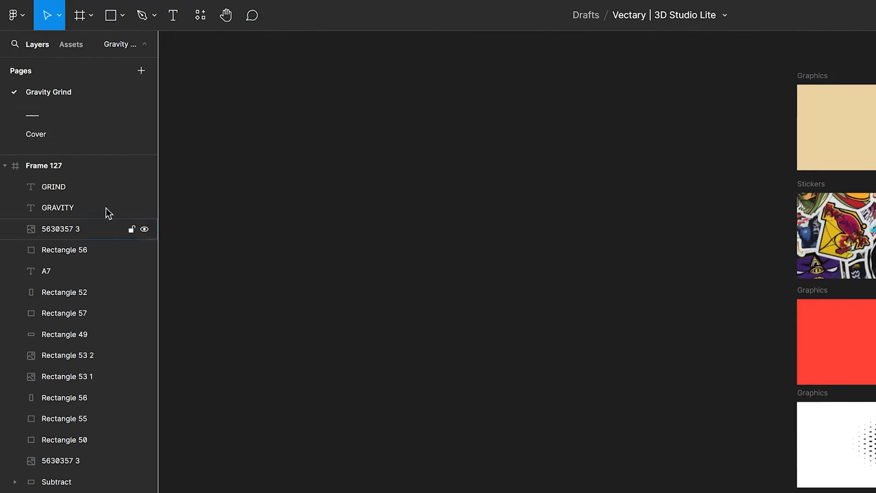
Search the plugins for "vectary" and save the Vectary | 3D Studio Lite plugin.
click(14, 16)
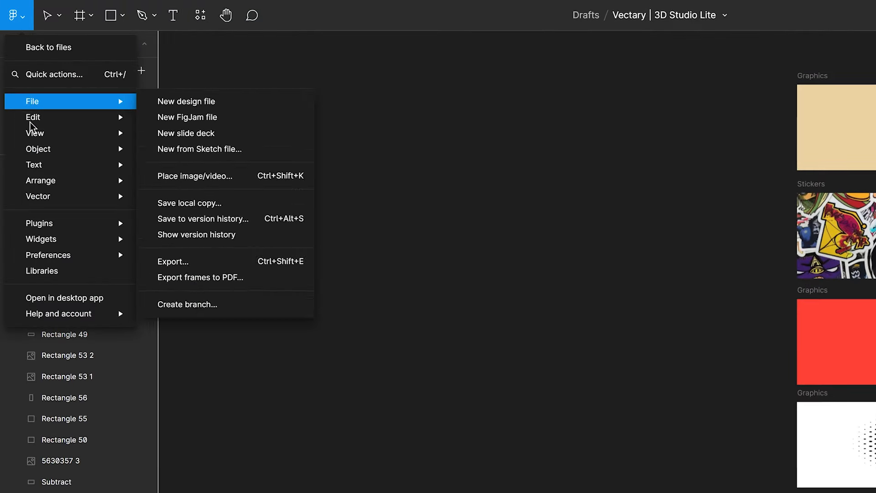
mouse_move(62, 228)
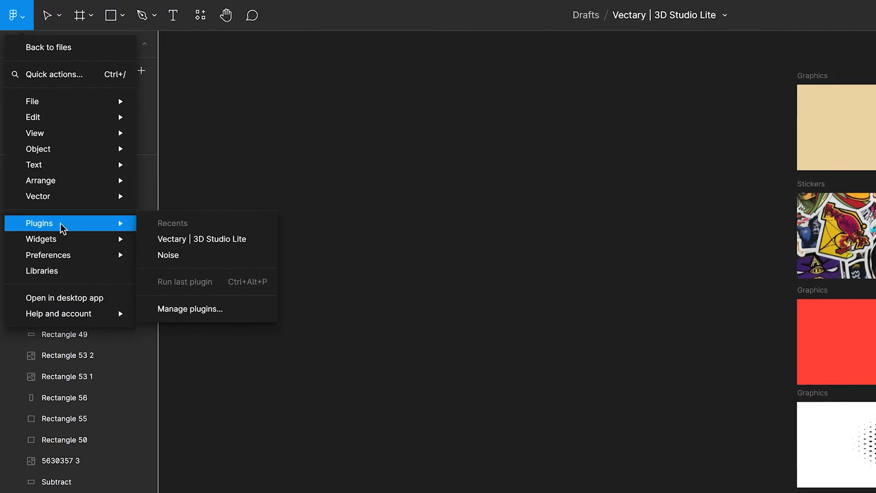
click(208, 310)
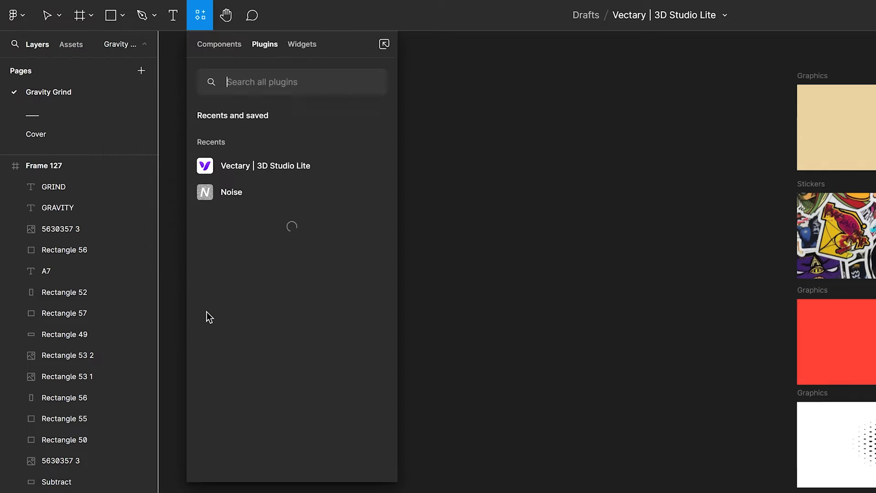
click(267, 83)
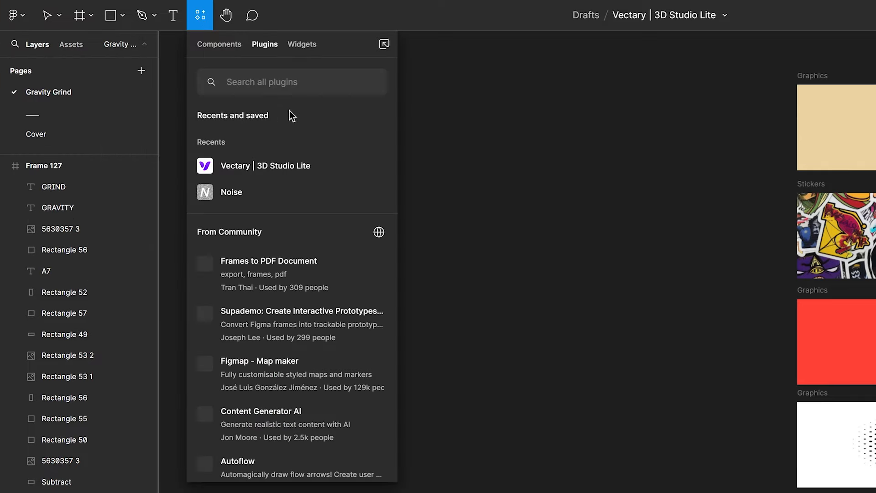
text(vectary)
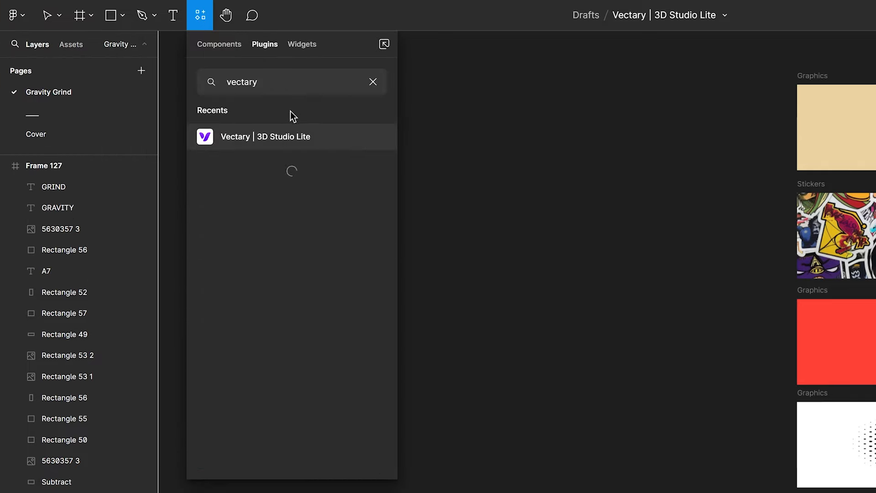
mouse_move(319, 137)
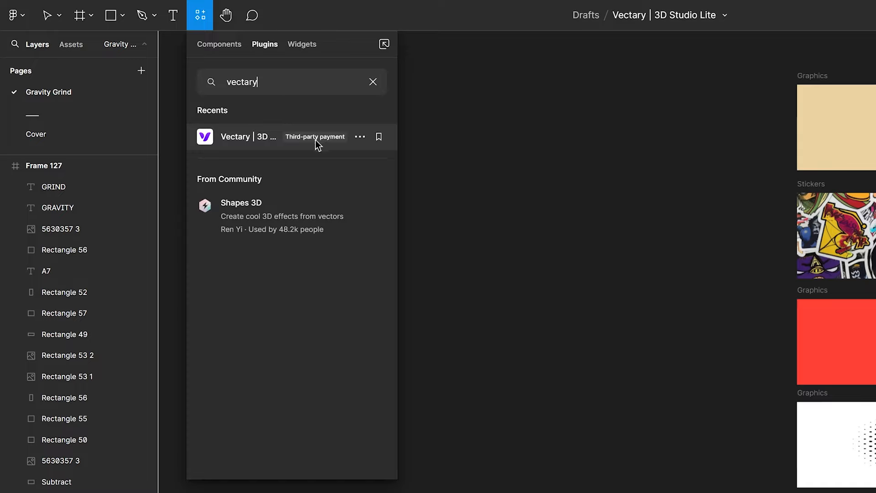
click(379, 137)
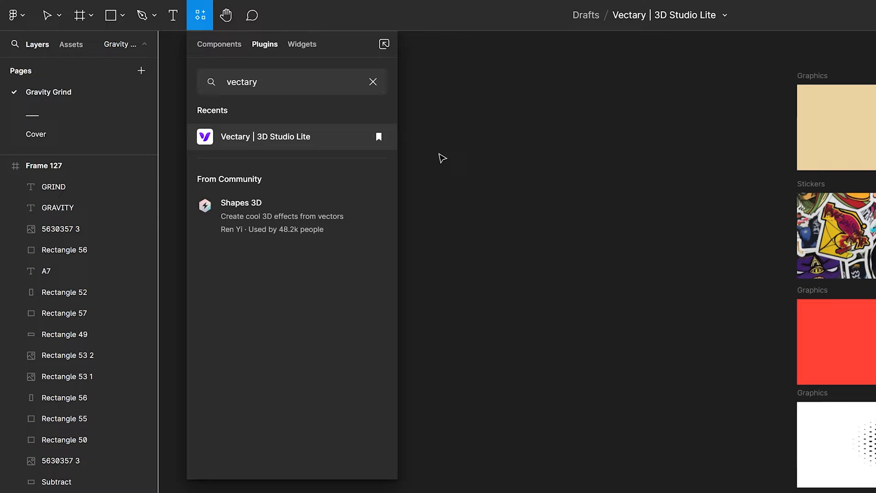
click(441, 157)
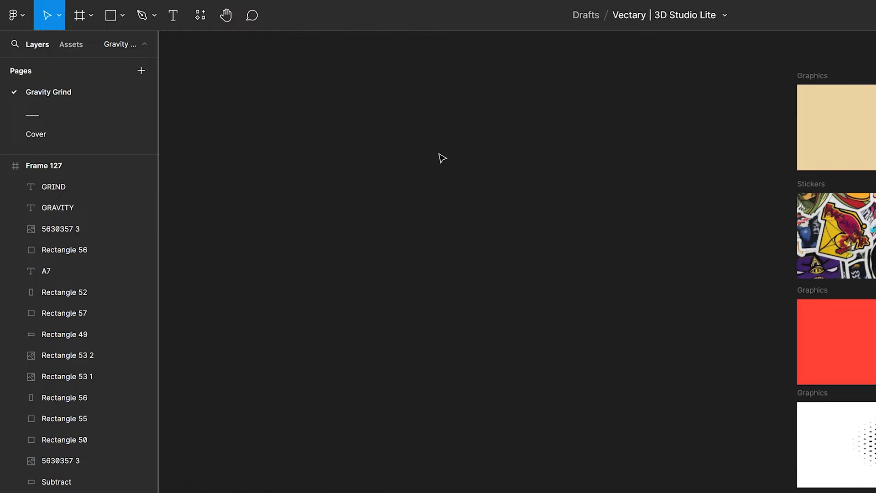
Run the saved Vectary | 3D Studio Lite plugin and open the skateboard Community project.
right_click(323, 208)
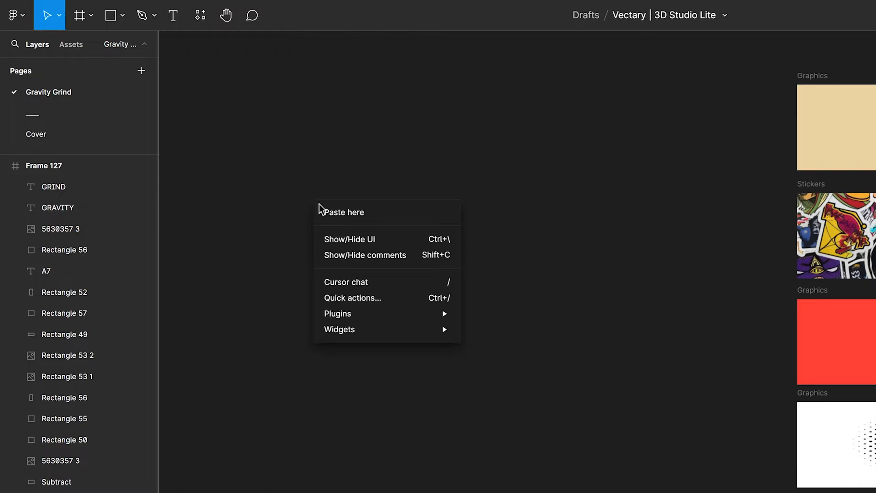
mouse_move(395, 317)
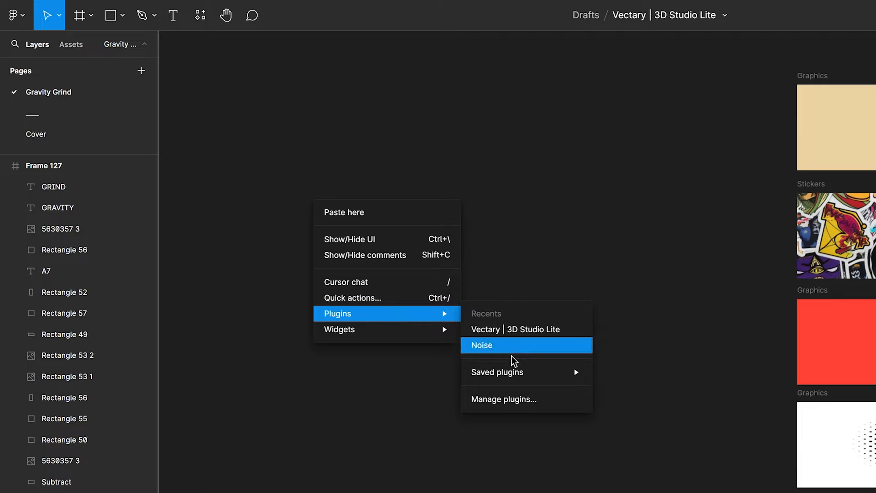
mouse_move(531, 378)
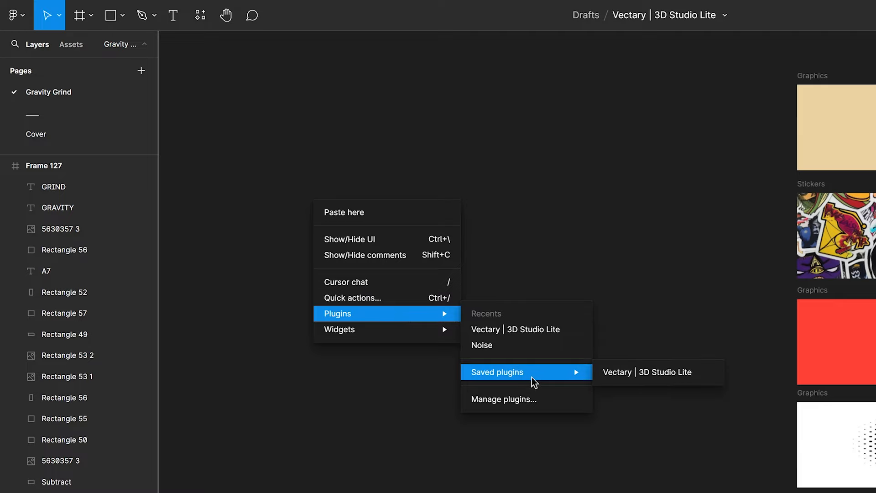
click(617, 375)
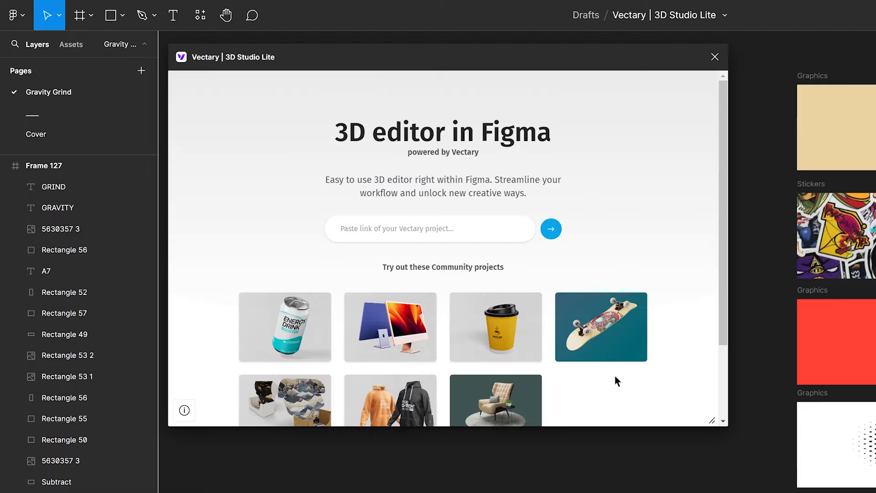
drag(722, 202, 729, 268)
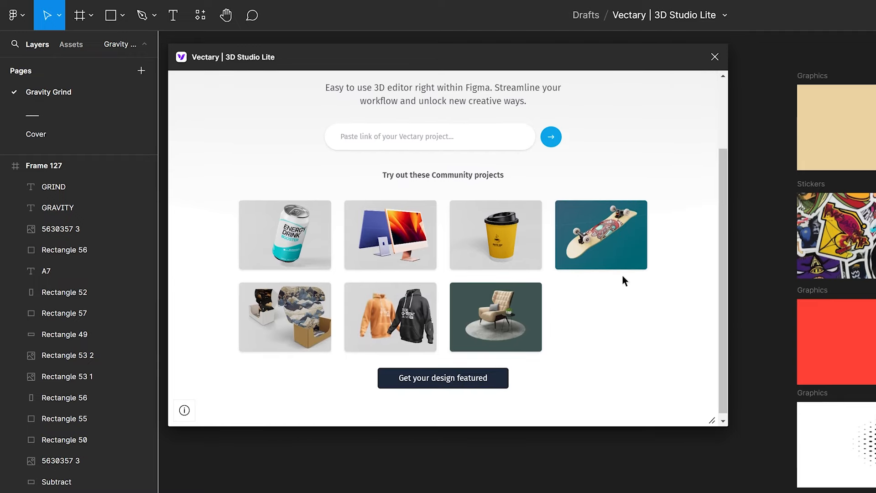
click(611, 251)
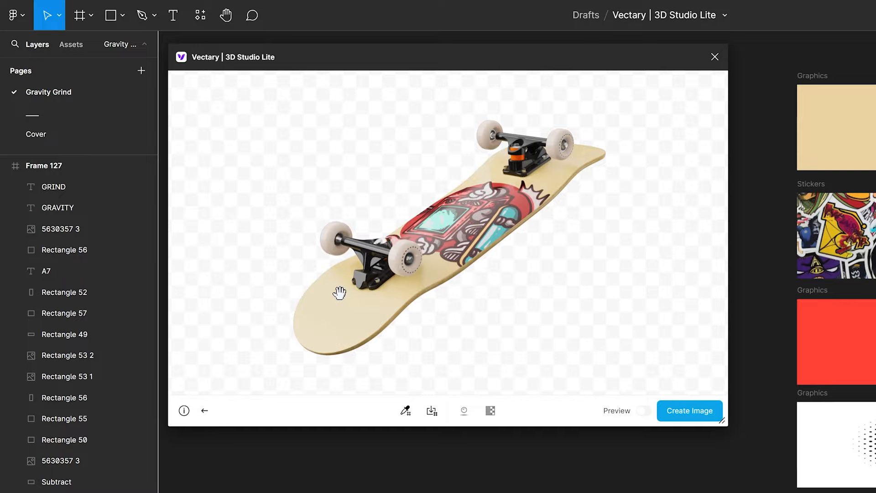
Create an image of the slightly rotated skateboard and enlarge it on the empty canvas to about 1886 × 1092.
mouse_move(299, 270)
mouse_down()
mouse_move(323, 297)
mouse_move(410, 297)
mouse_move(458, 282)
mouse_move(480, 304)
mouse_move(358, 306)
mouse_move(291, 280)
mouse_up()
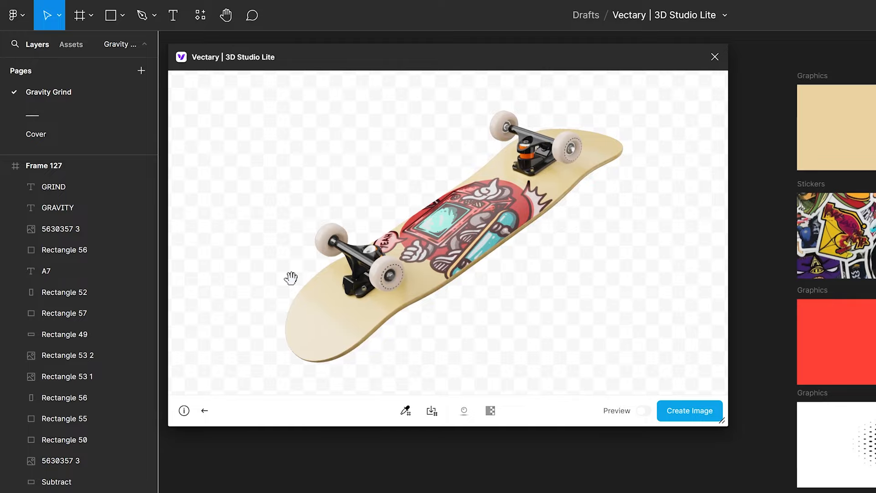
click(685, 413)
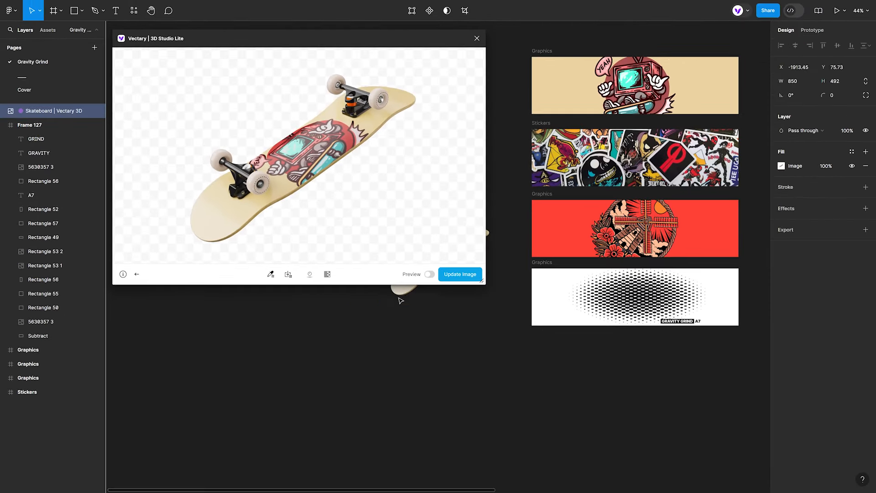
drag(227, 397, 189, 417)
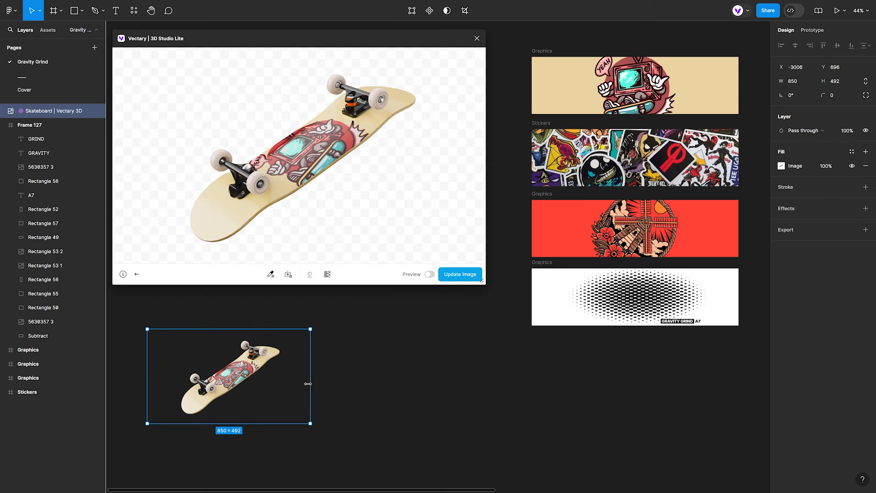
drag(308, 384, 510, 366)
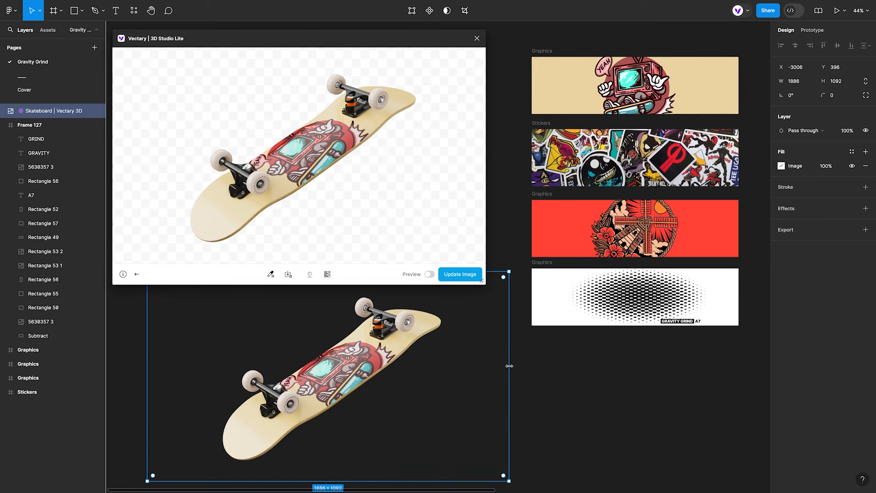
Try the Stickers frame and the red windmill Graphics frame as the skateboard's bottom decal.
click(271, 275)
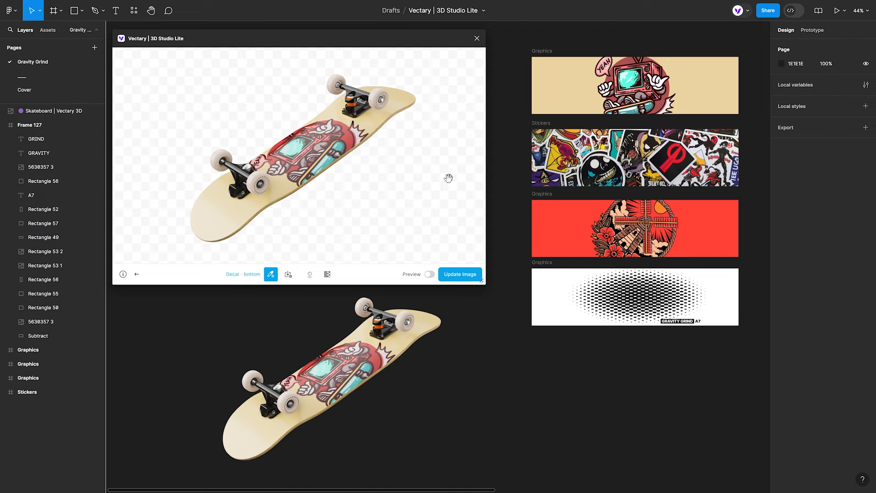
click(546, 126)
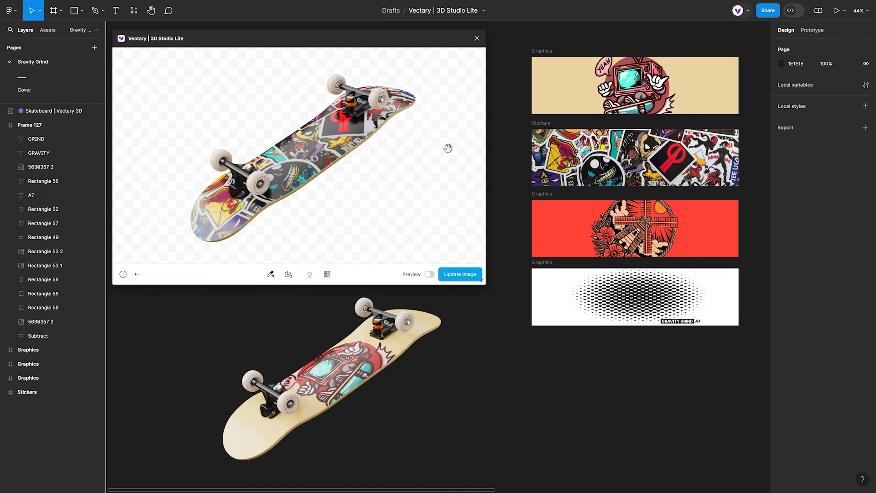
mouse_move(433, 150)
mouse_down()
mouse_move(323, 179)
mouse_move(421, 154)
mouse_up()
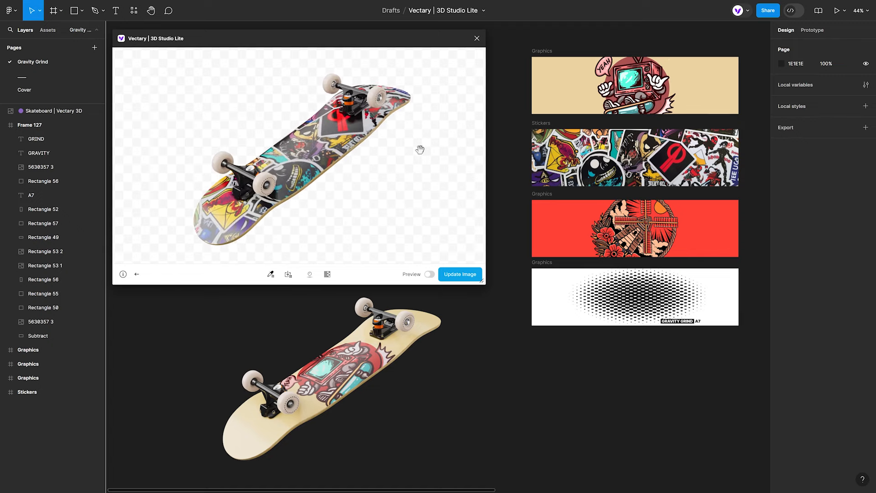
click(270, 274)
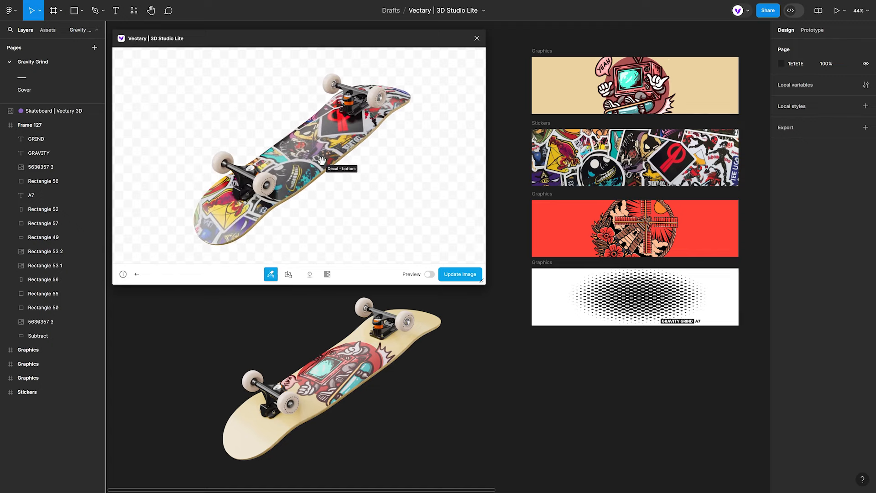
click(534, 207)
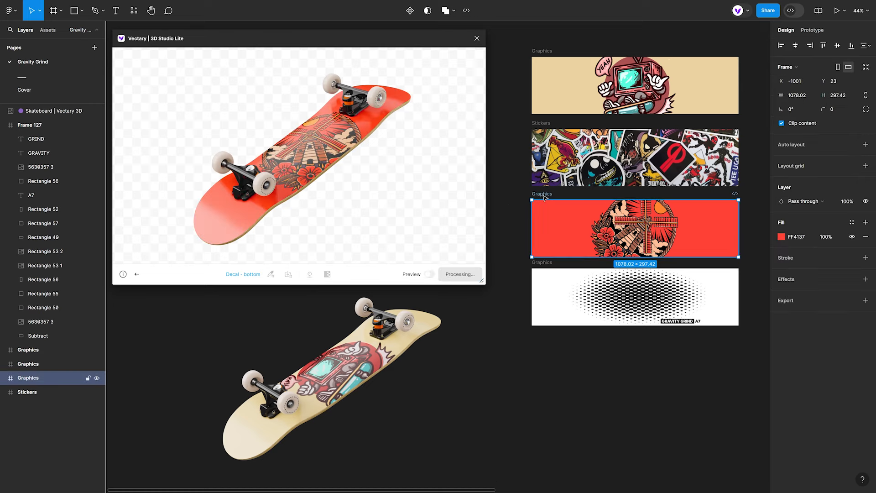
Apply the white halftone Graphics frame to the skateboard's bottom decal, tilt the board slightly, and update the canvas image.
click(272, 272)
click(539, 264)
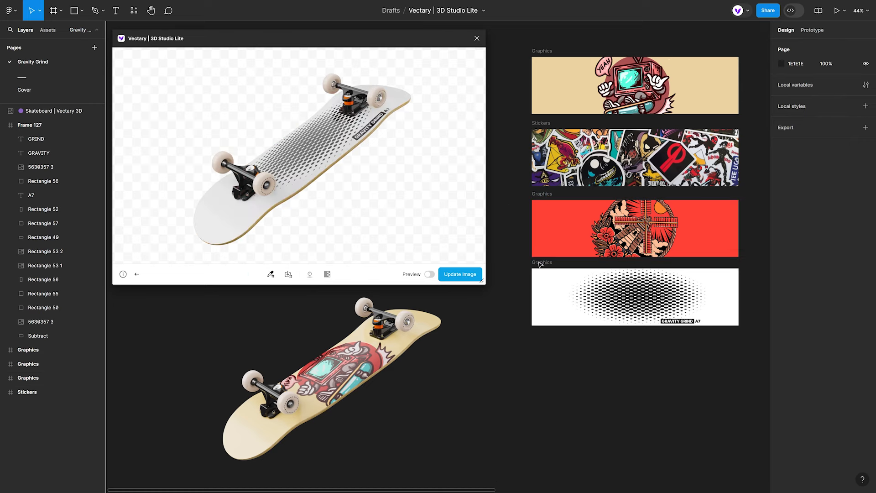
mouse_move(251, 208)
mouse_down()
mouse_move(317, 218)
mouse_move(255, 213)
mouse_up()
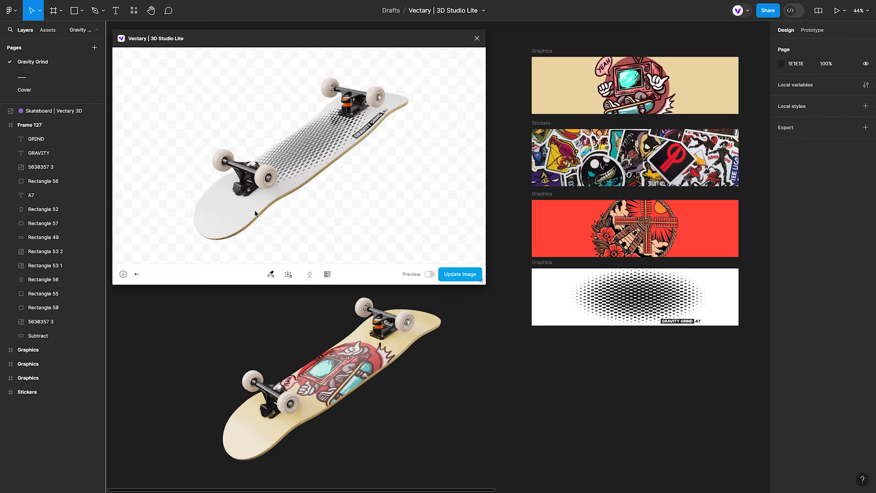
click(459, 276)
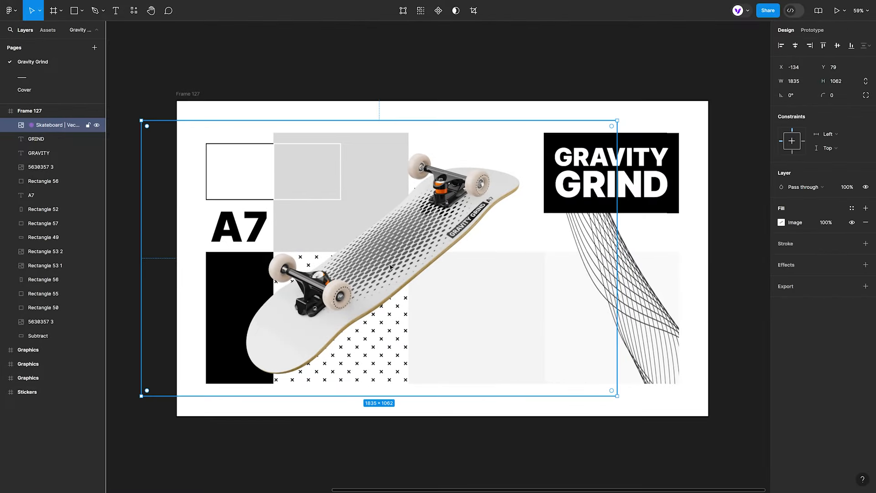
Duplicate the skateboard image in Frame 127, scale the copy to 1175 × 680, and place it at X 880, Y 413.
drag(393, 261, 553, 304)
drag(620, 166, 620, 216)
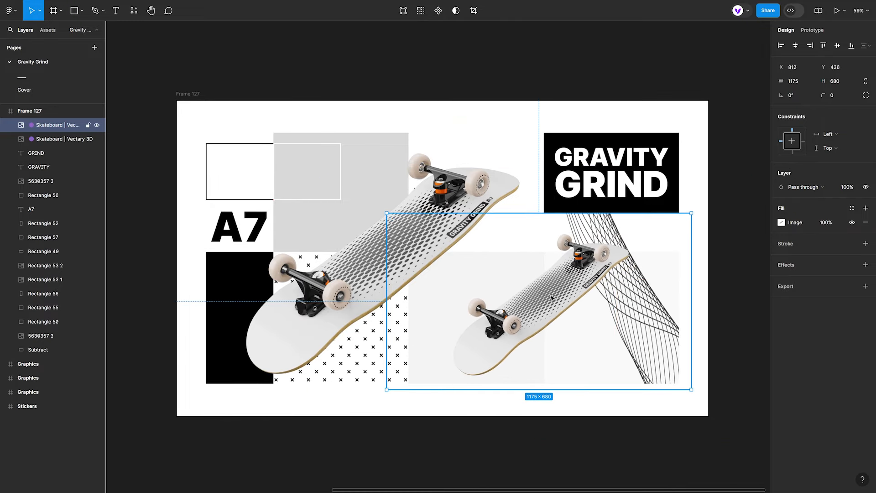
drag(552, 297, 569, 291)
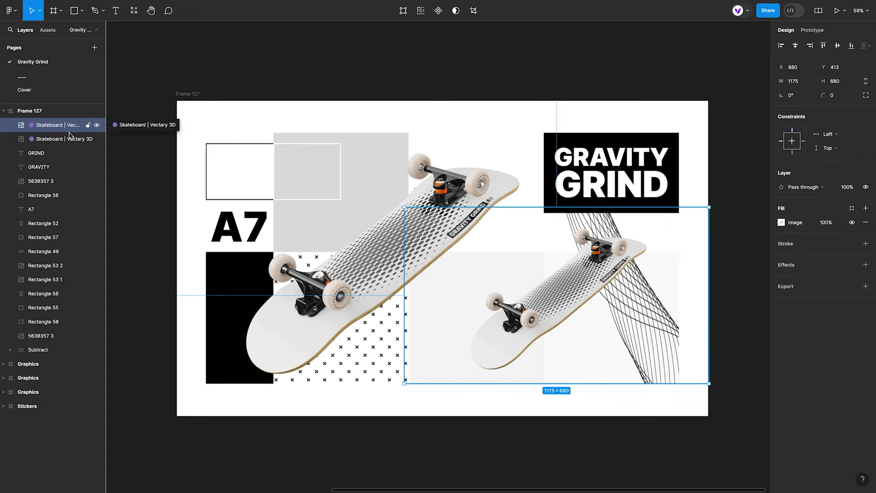
Open the smaller skateboard copy in the Vectary 3D Studio Lite plugin with live preview enabled.
right_click(404, 77)
mouse_move(451, 151)
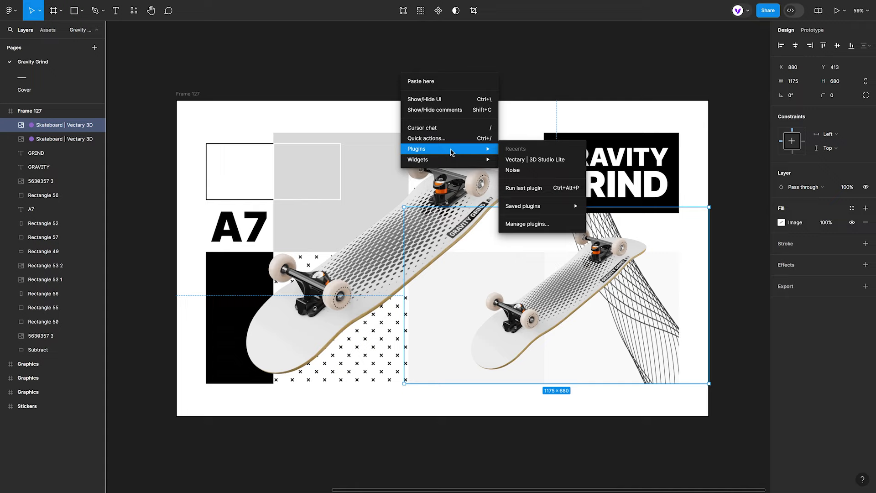
click(536, 159)
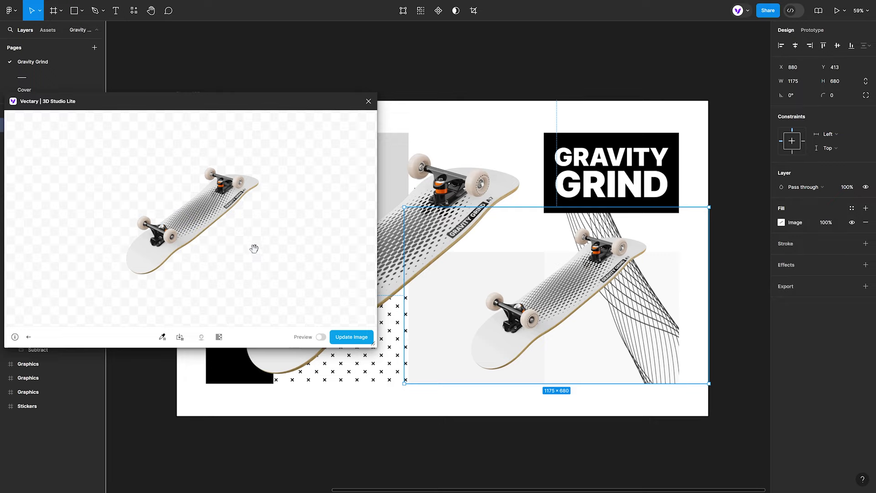
click(326, 339)
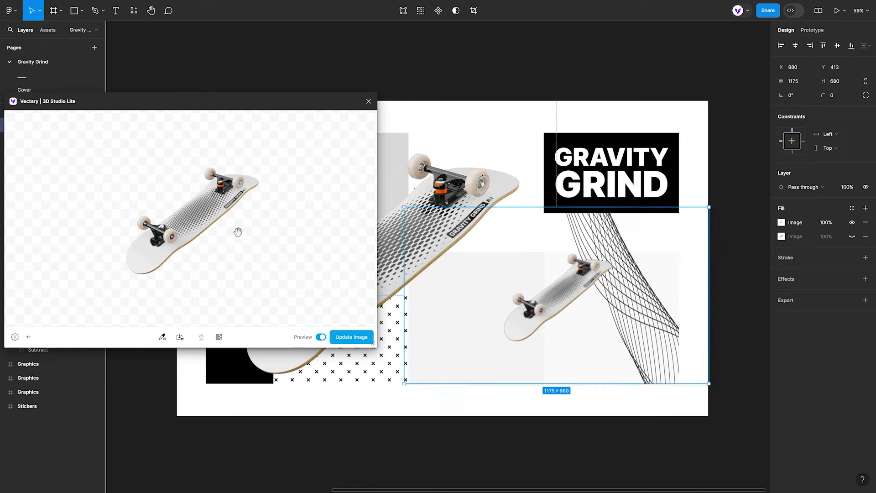
Enlarge the board and rotate it to the opposite diagonal with its nose toward the lower right, and update the canvas image.
scroll(237, 231, up, 5)
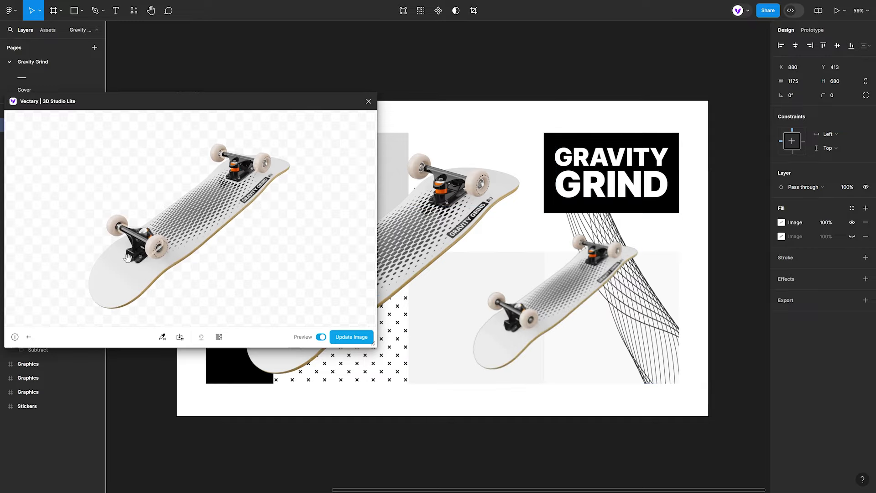
drag(187, 252, 178, 272)
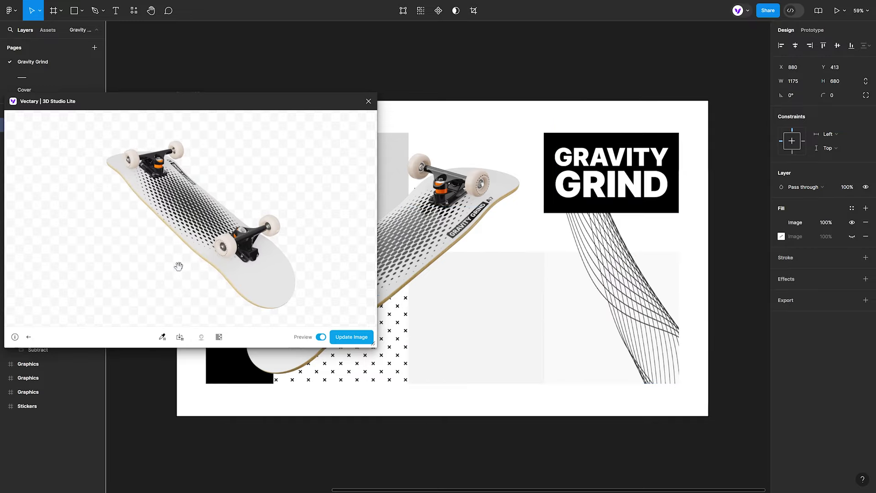
drag(299, 268, 192, 249)
scroll(290, 242, up, 2)
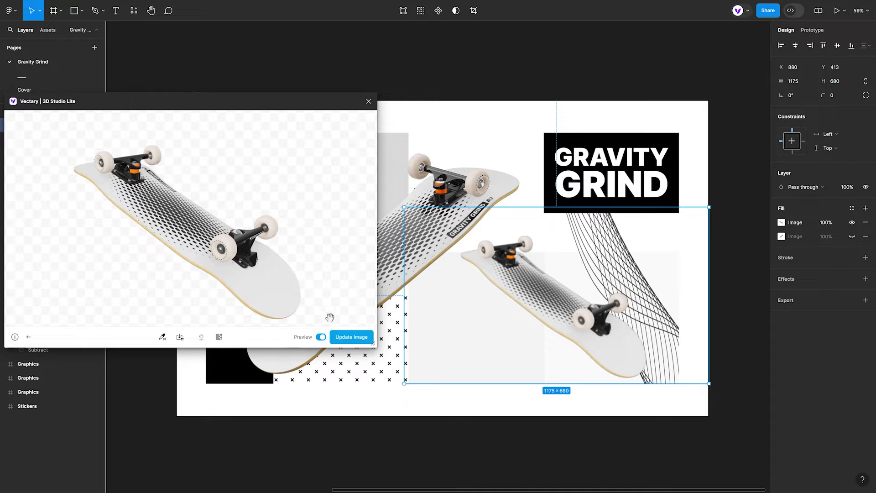
click(346, 337)
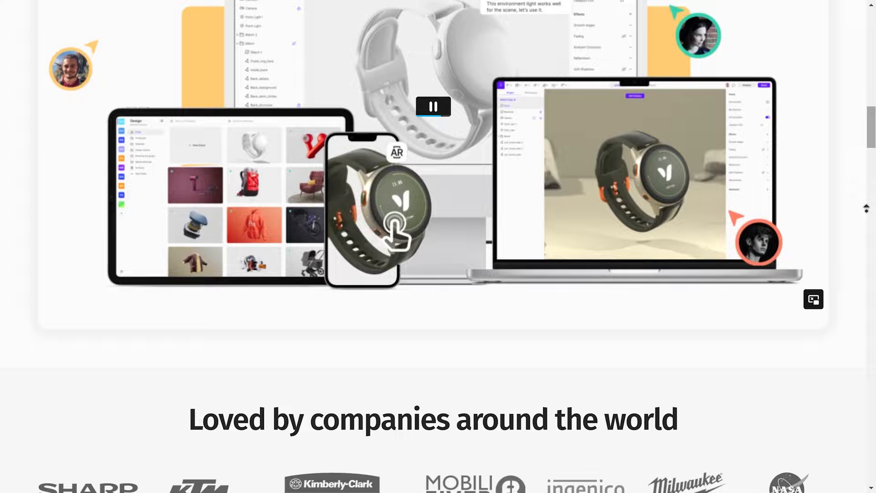
On the Vectary website, open the Linear Actuator project from the dashboard and preview the model from another angle.
scroll(866, 208, up, 15)
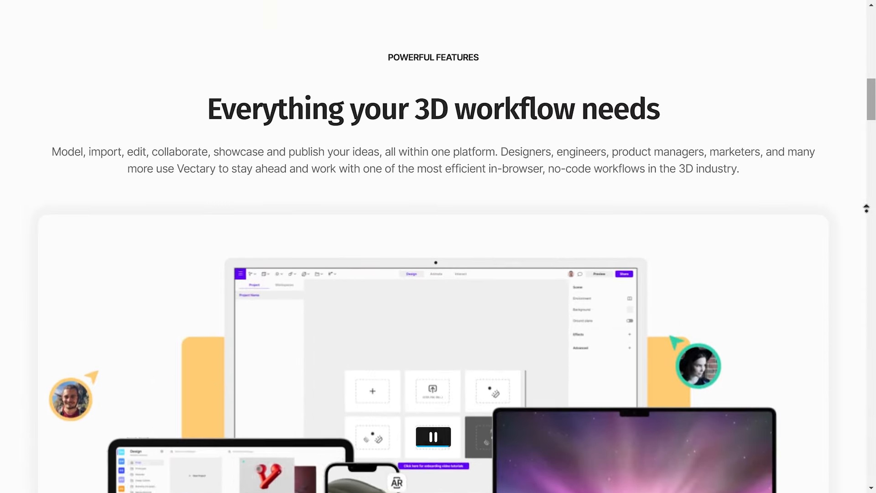
scroll(866, 208, up, 10)
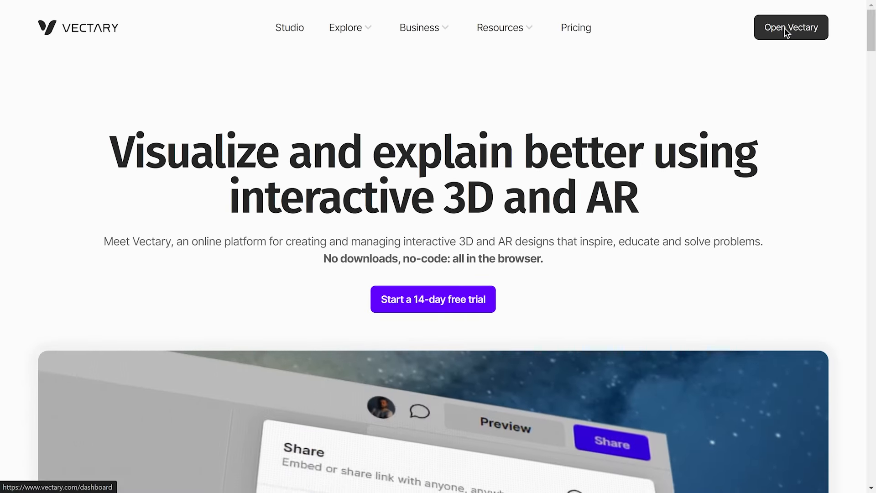
click(785, 30)
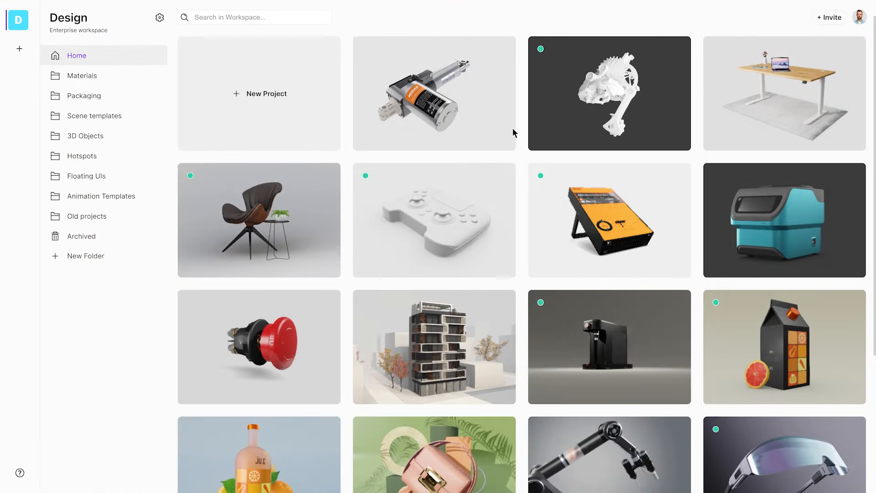
click(451, 113)
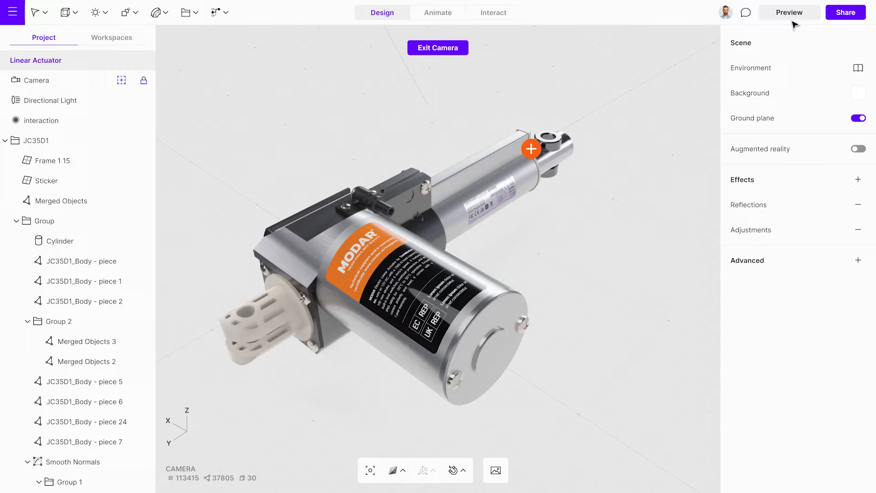
click(793, 18)
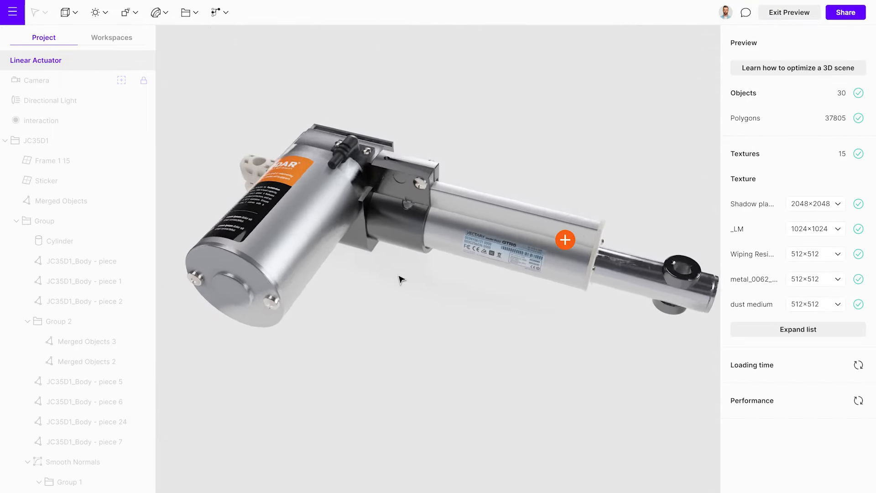
drag(400, 279, 578, 262)
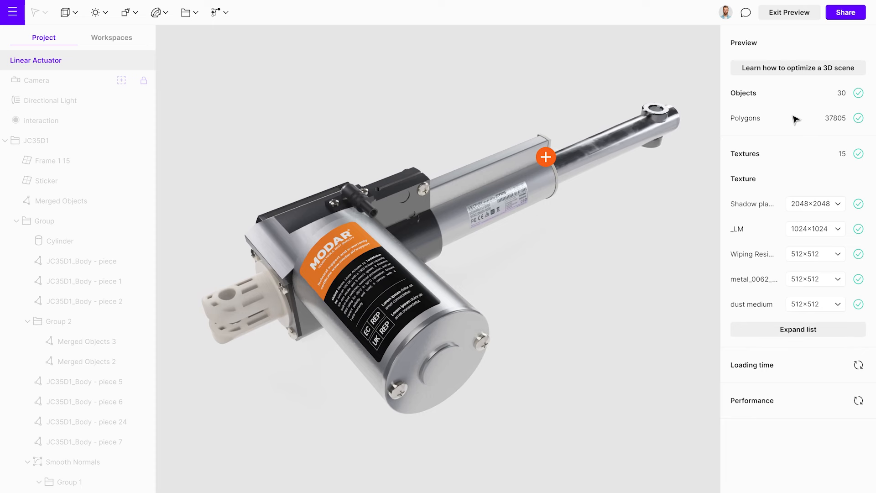
Share the Linear Actuator project to the web without the private link restriction and copy its link.
click(846, 16)
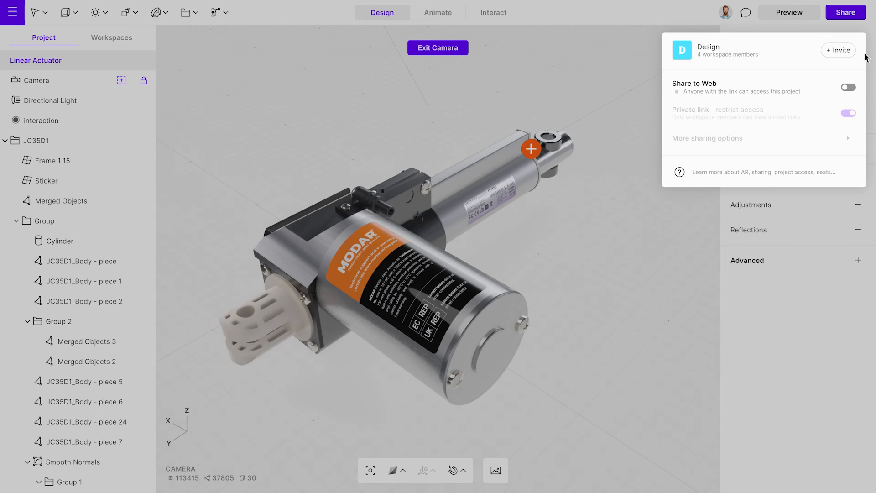
click(851, 89)
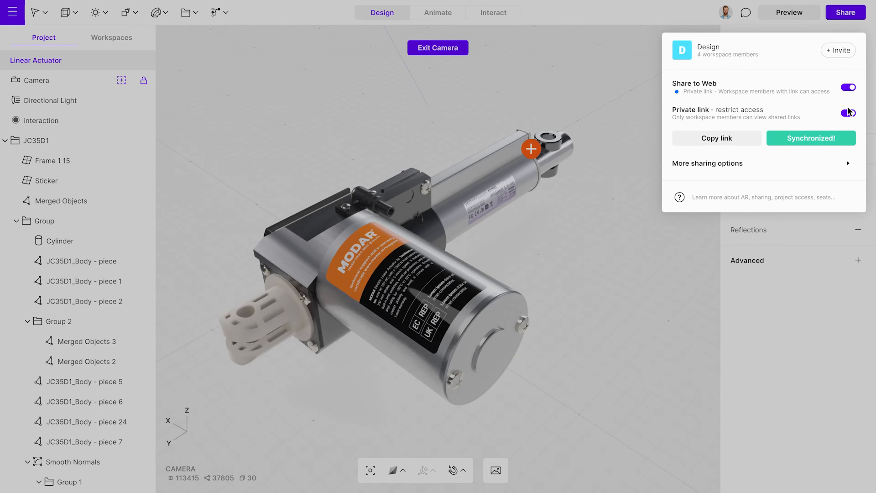
click(849, 114)
click(720, 141)
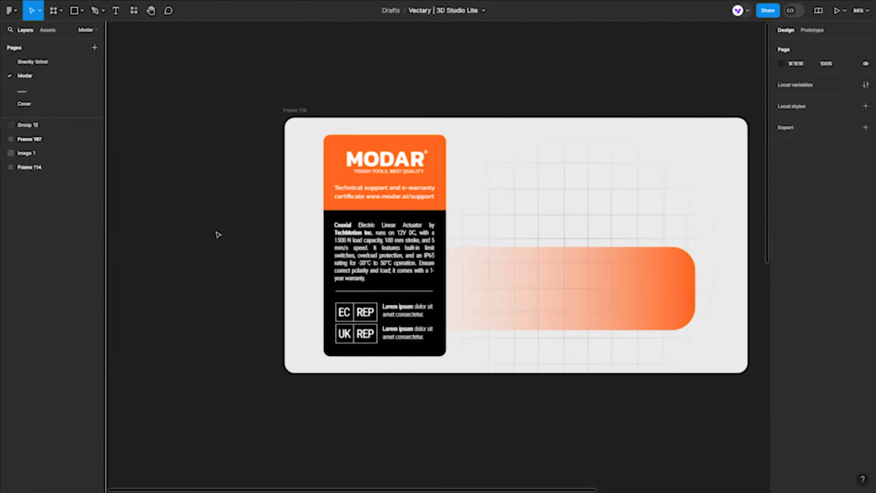
On Figma's Modar page, load the copied project link in Vectary 3D Studio Lite and turn off the actuator's ground shadow.
right_click(212, 205)
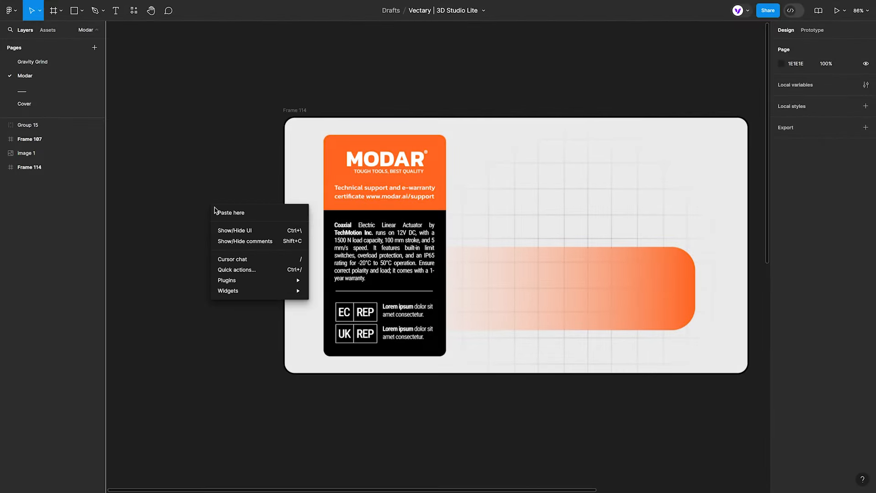
mouse_move(254, 282)
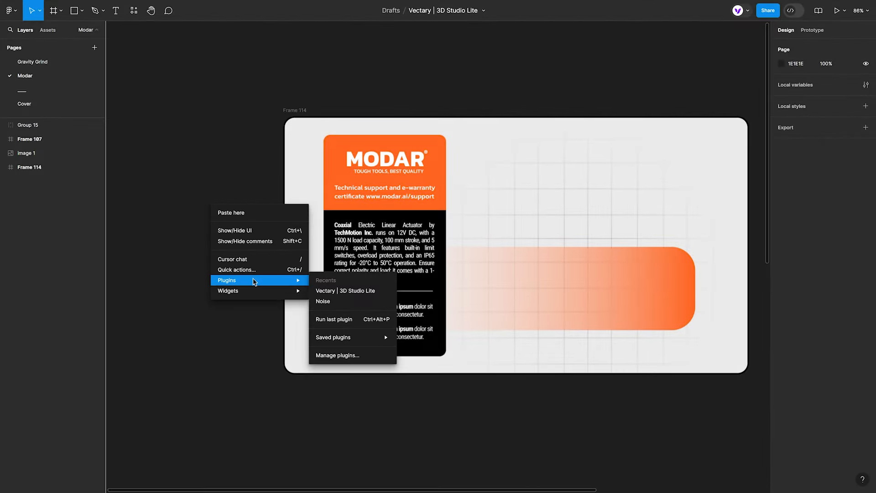
click(340, 292)
click(281, 199)
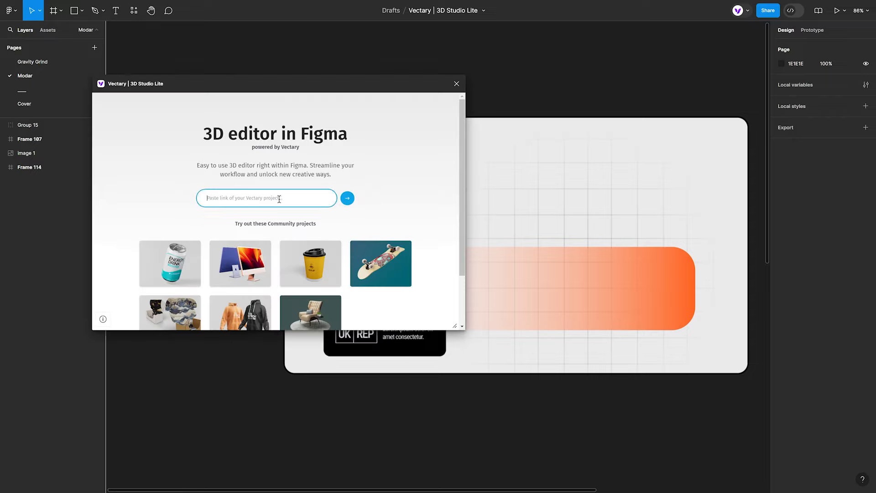
key(ctrl+v)
click(347, 198)
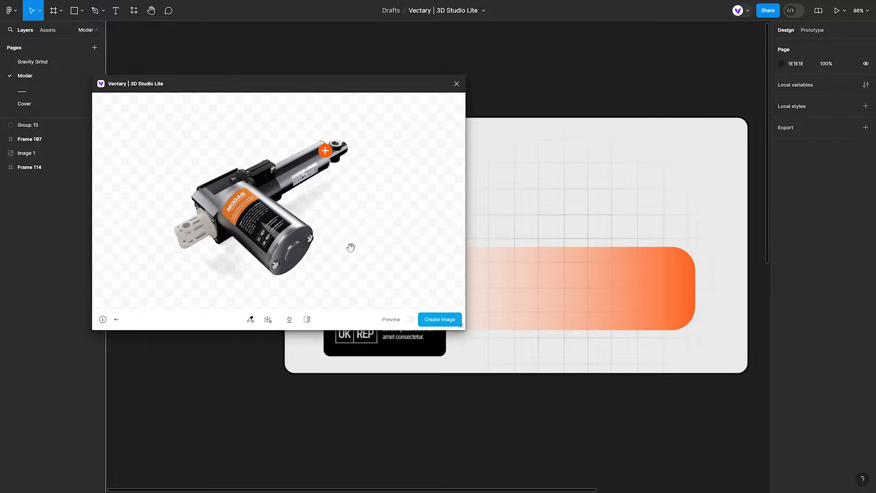
click(291, 319)
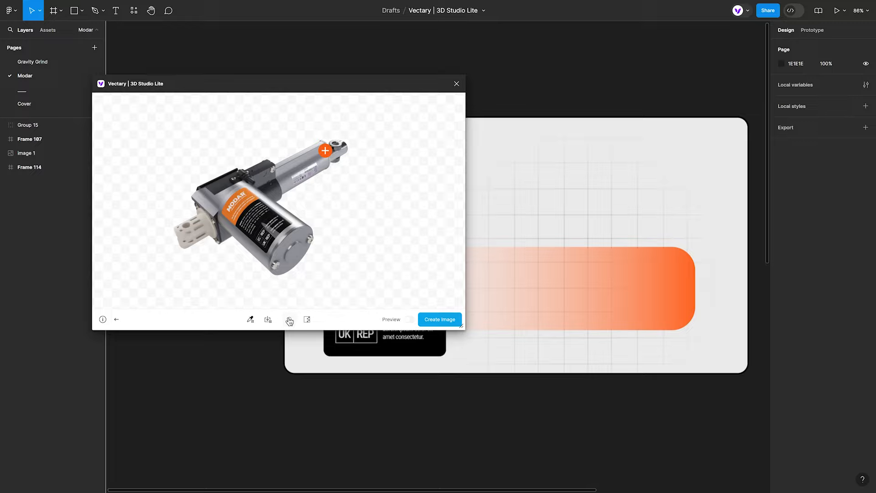
Try a #353535 background behind the linear actuator and switch back to a transparent background.
click(307, 320)
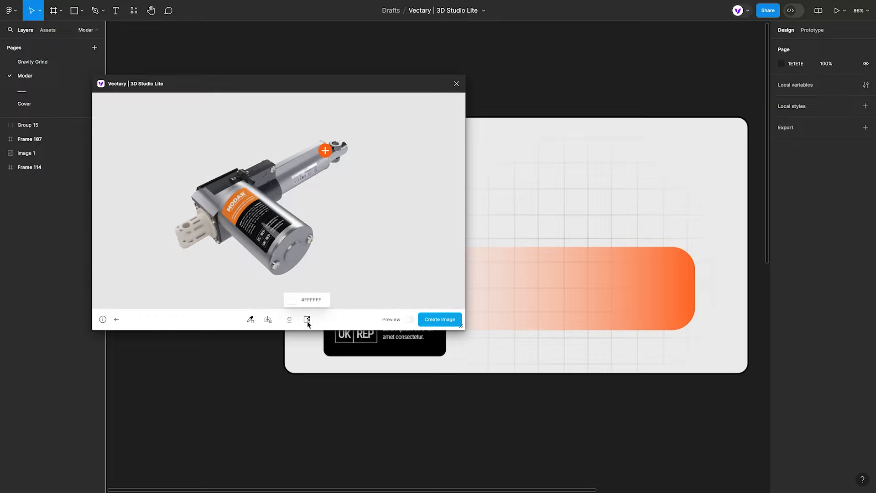
double_click(313, 301)
text(353535)
key(Return)
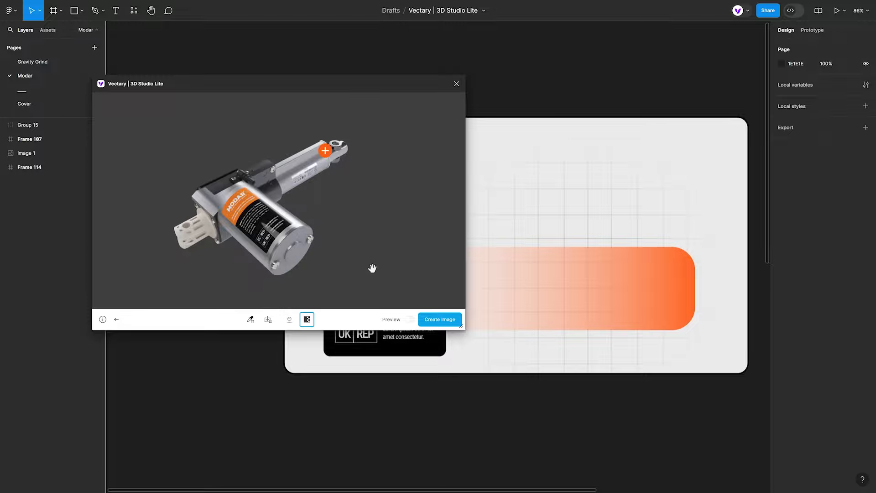
mouse_move(372, 268)
mouse_down()
mouse_move(313, 276)
mouse_move(337, 284)
mouse_move(363, 270)
mouse_up()
click(307, 320)
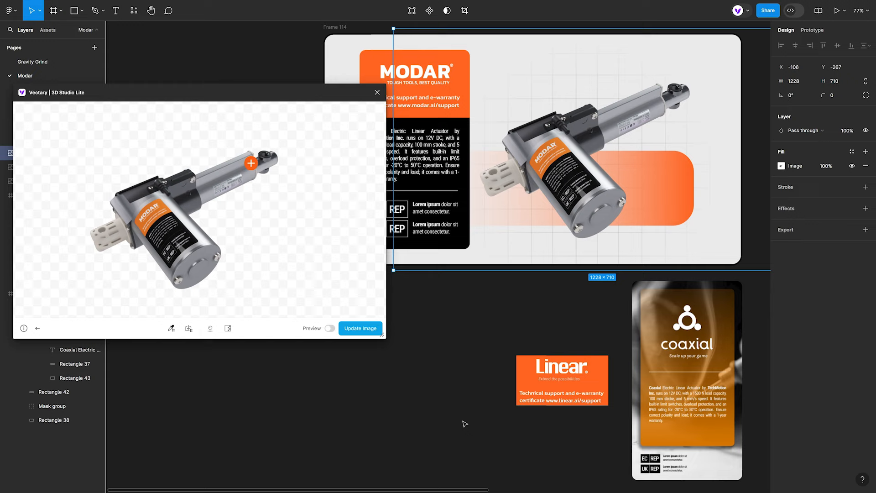
Import the actuator's label texture onto the canvas as a frame and place it below Frame 114 at X -99, Y 474.
click(188, 328)
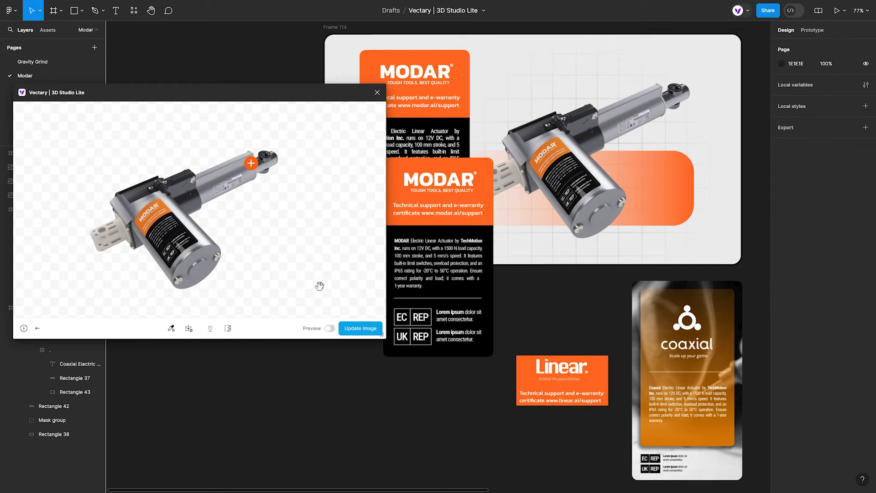
click(436, 275)
drag(445, 251, 458, 374)
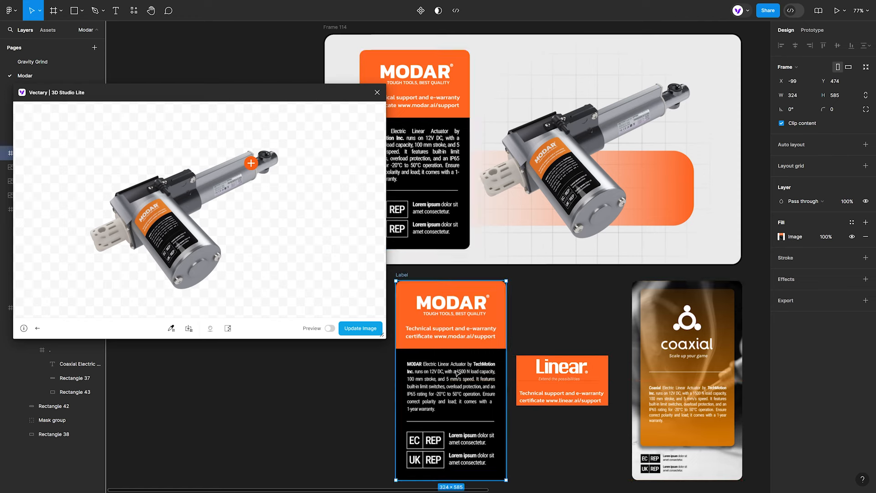
Place the Linear graphic in the Label frame at X 27, Y 31, and apply the frame to the actuator's label.
drag(553, 390, 445, 327)
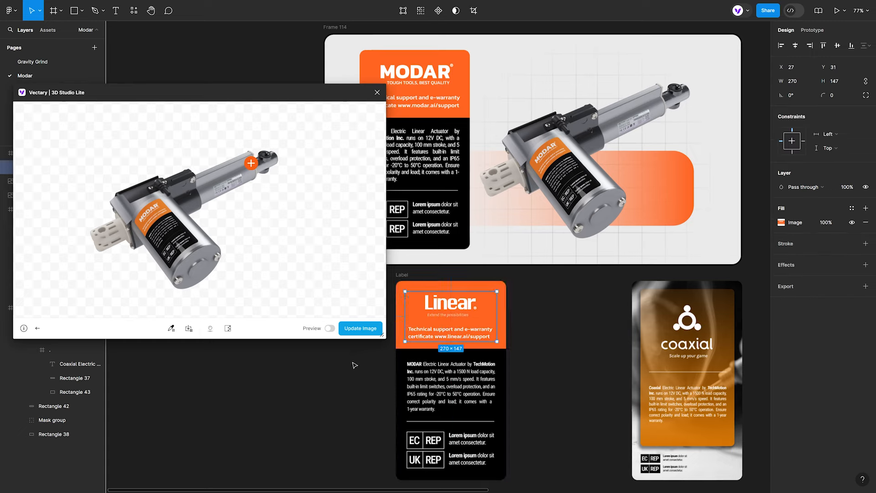
click(171, 328)
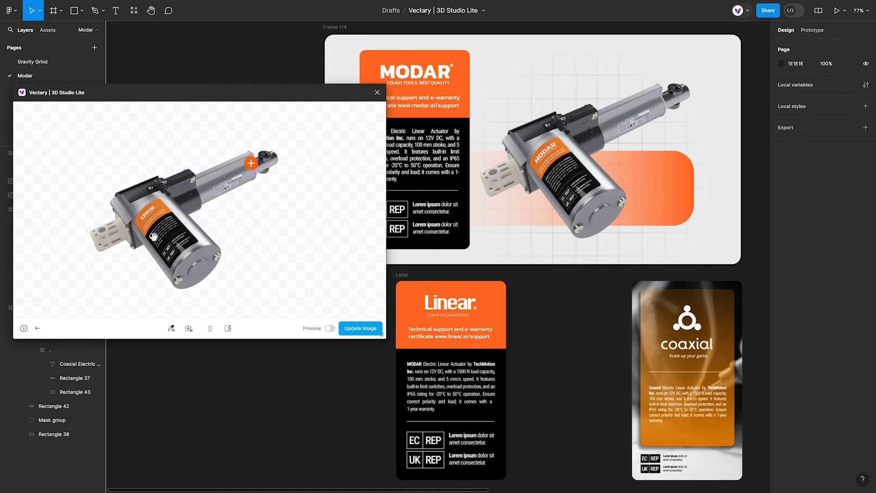
click(169, 201)
drag(177, 226, 246, 235)
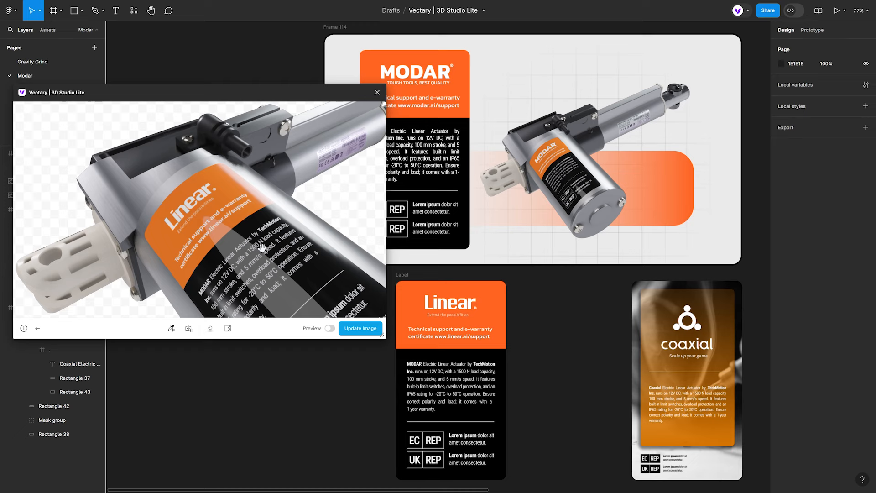
Cover the Label frame with the coaxial artwork at X 0, Y 0, and update the actuator image with it as the label.
click(638, 298)
drag(706, 382, 466, 395)
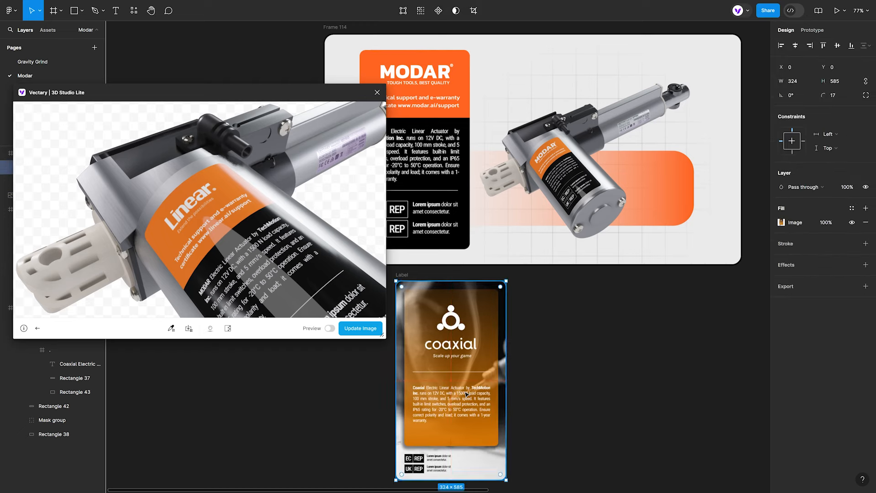
click(171, 328)
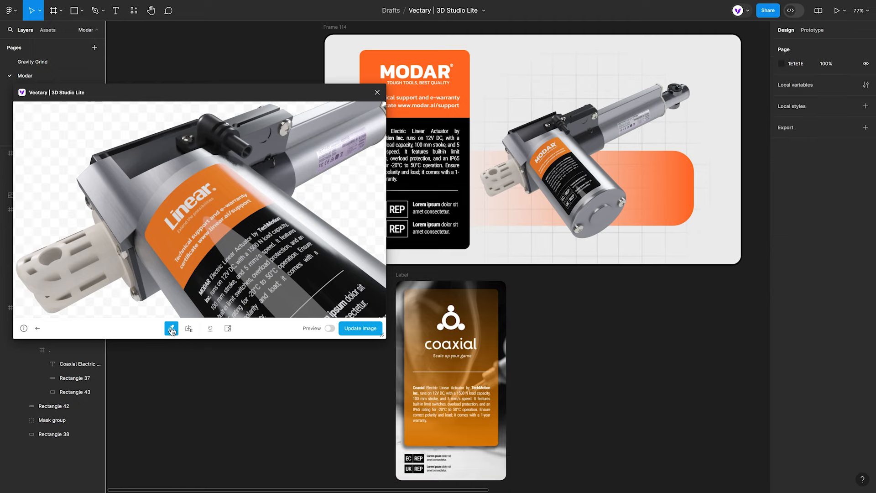
click(305, 294)
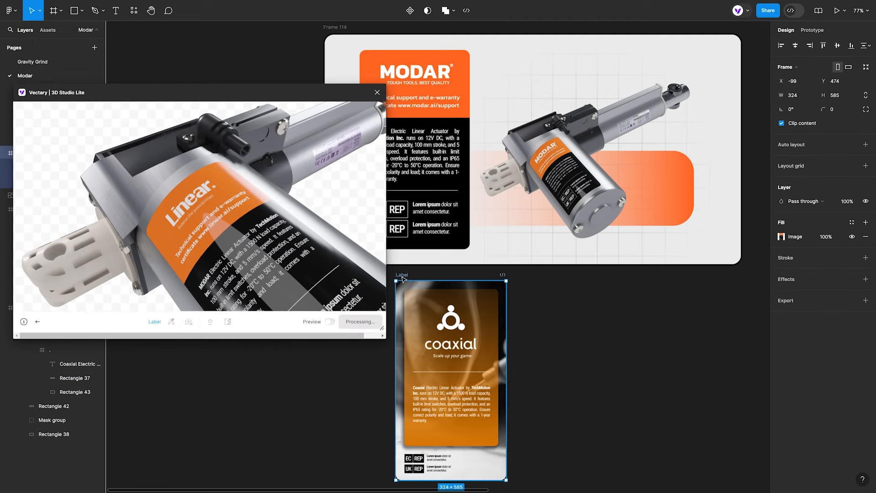
scroll(306, 294, down, 5)
click(361, 328)
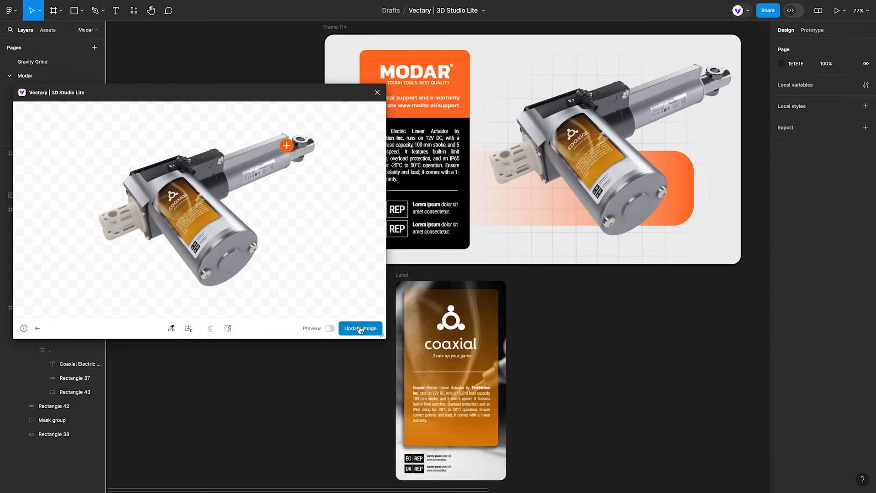
Place the coaxial label over the MODAR label in Frame 114 and move the actuator image to X 134, Y -412.
drag(402, 275, 365, 44)
scroll(530, 151, up, 3)
drag(524, 255, 636, 188)
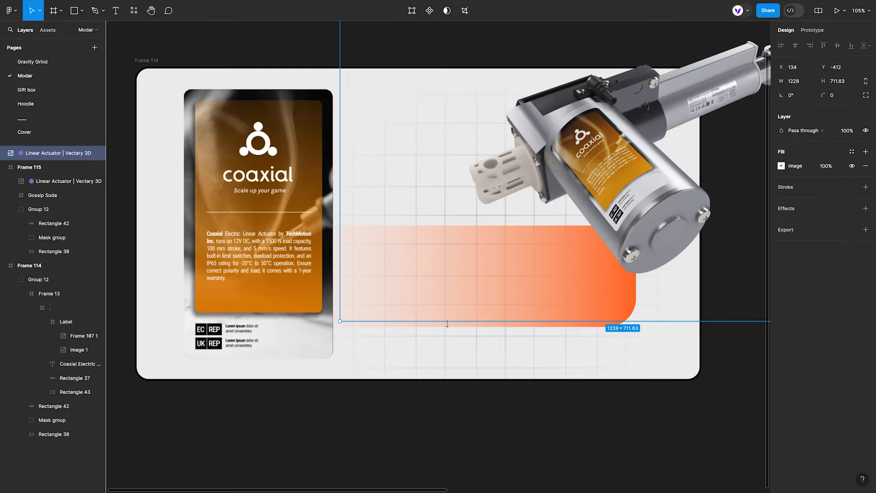
Recolour the gradient bar in Frame 114 to the darker orange of the coaxial label.
double_click(447, 323)
click(782, 222)
click(700, 325)
click(414, 413)
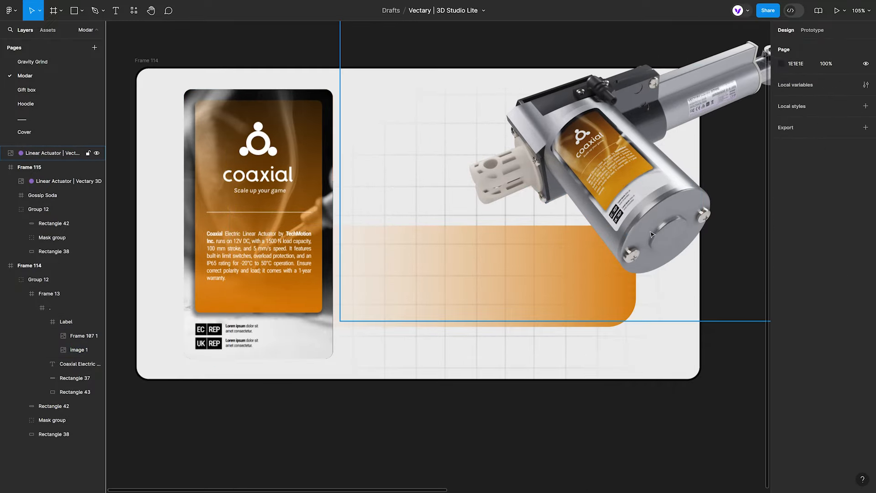